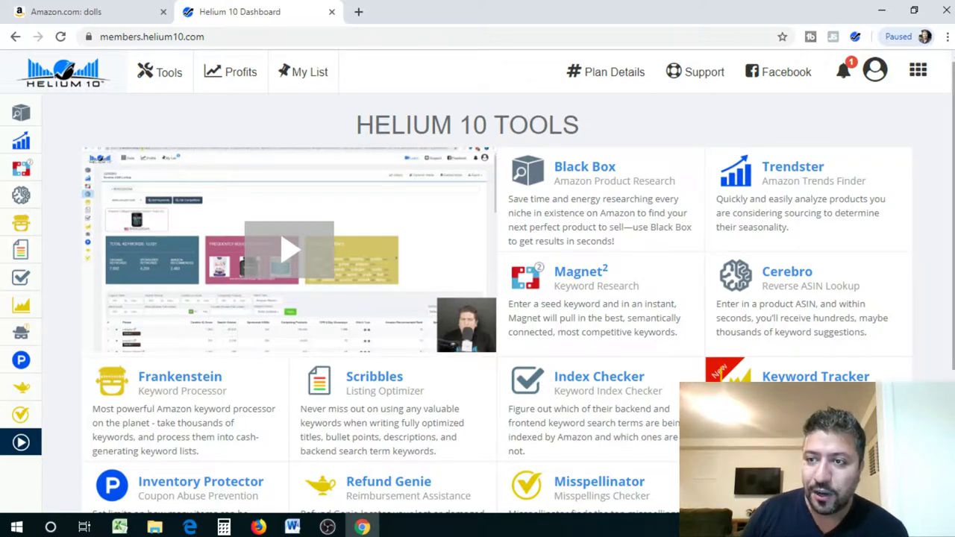
scroll(690, 178, "down", 1)
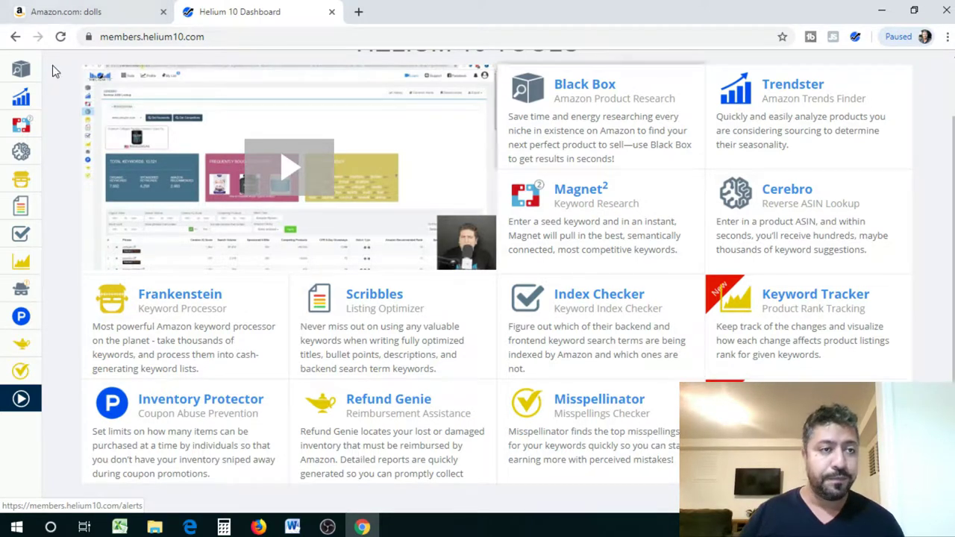
key("ctrl+shift+Tab")
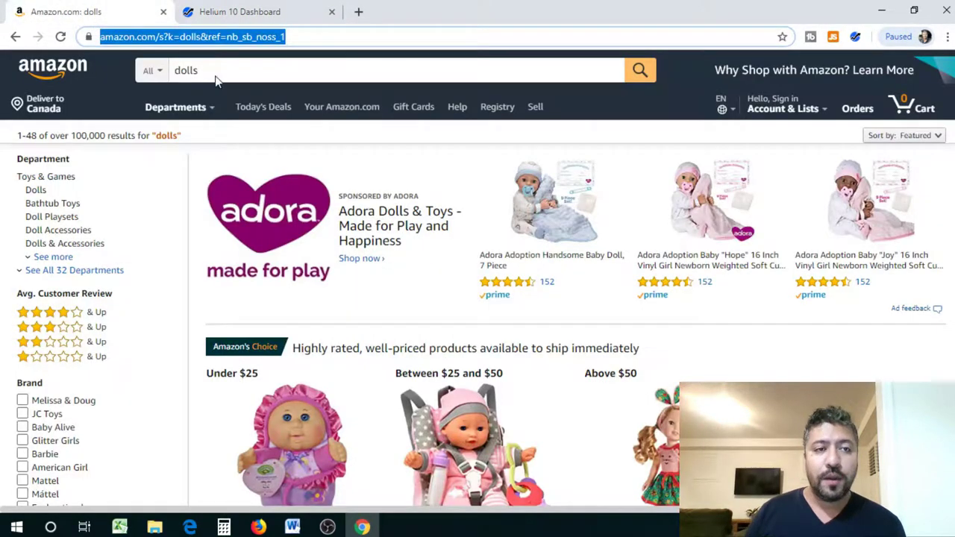
left_click(303, 34)
double_click(304, 37)
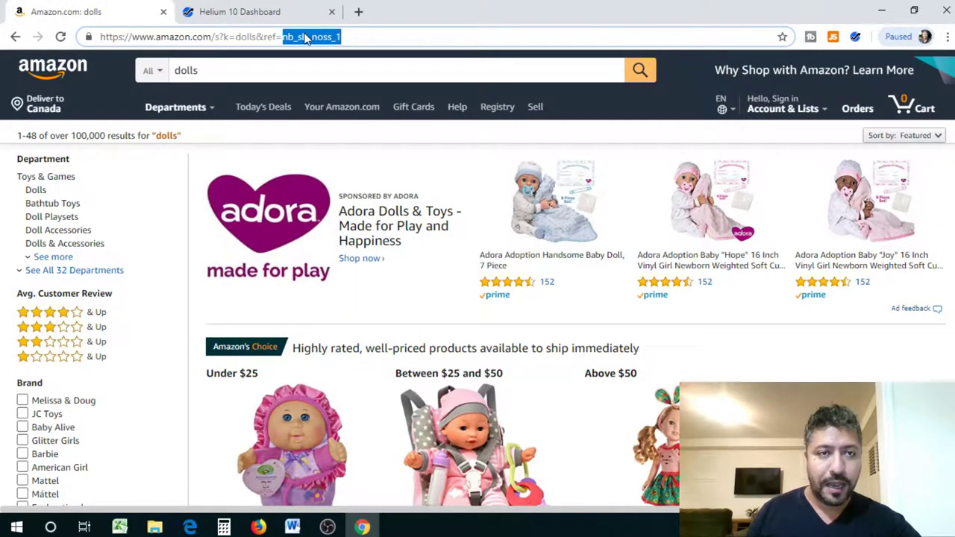
key("ctrl+a")
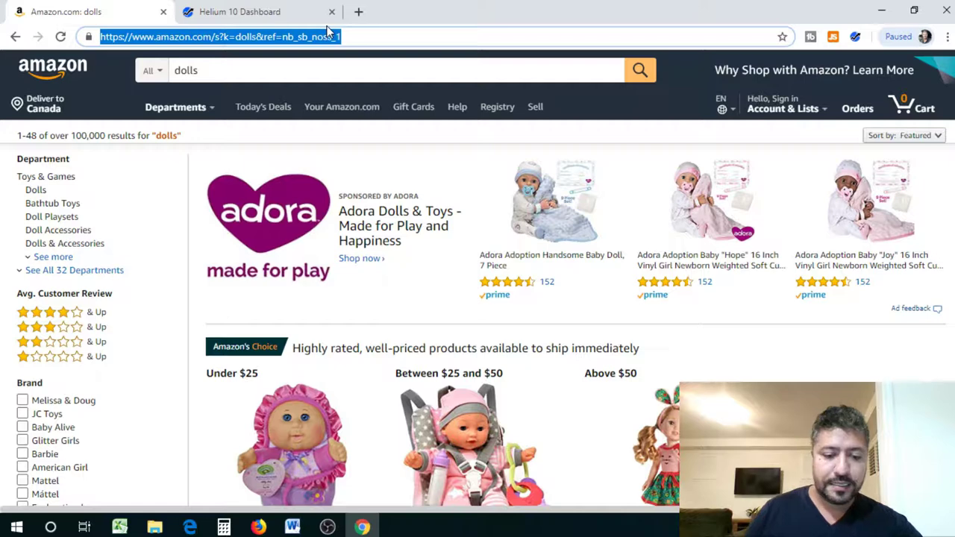
type("www.")
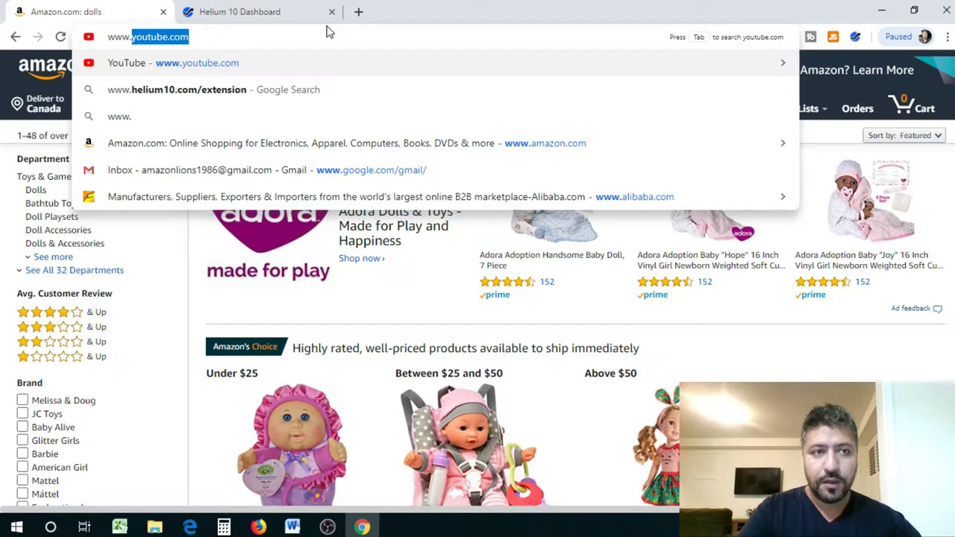
key("BackSpace")
key("BackSpace")
type(".amazon")
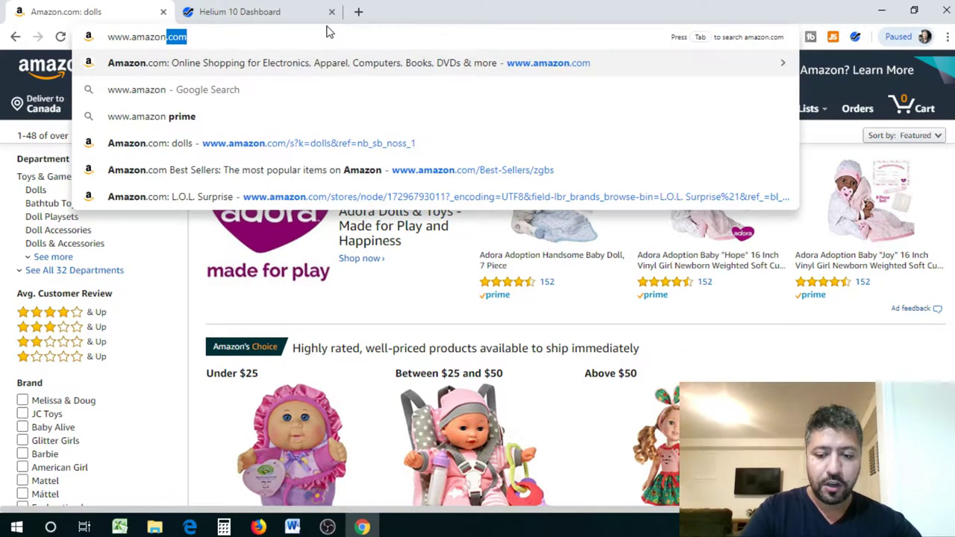
key("Return")
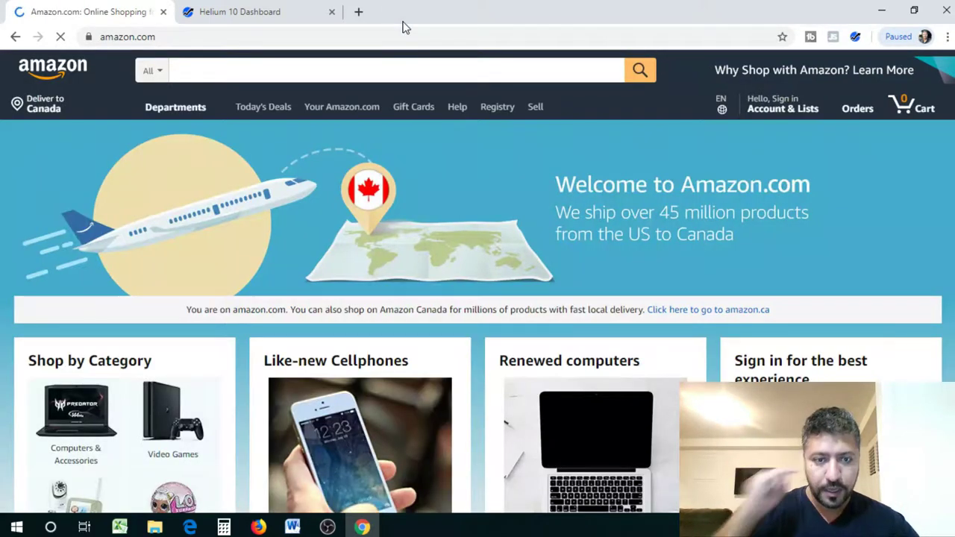
left_click(355, 69)
type("cell")
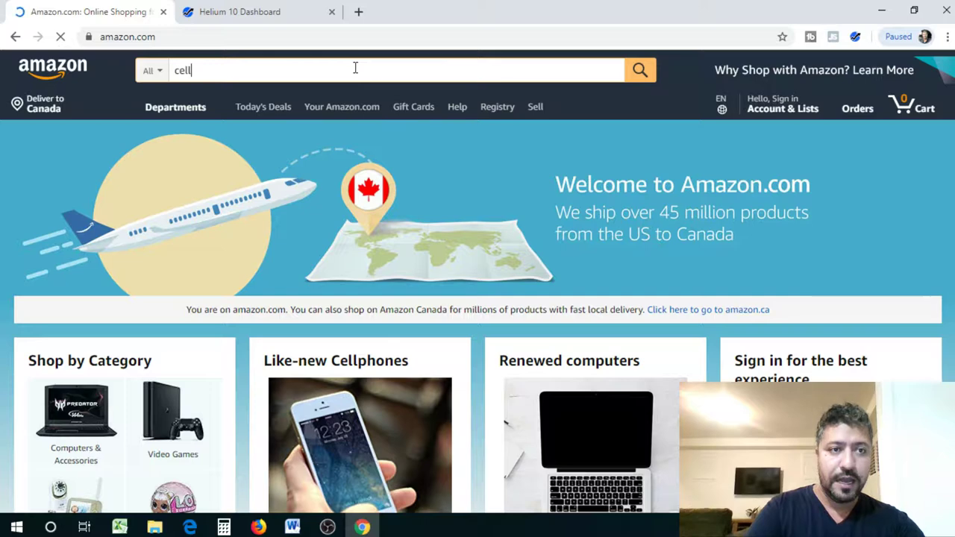
type(" phone case")
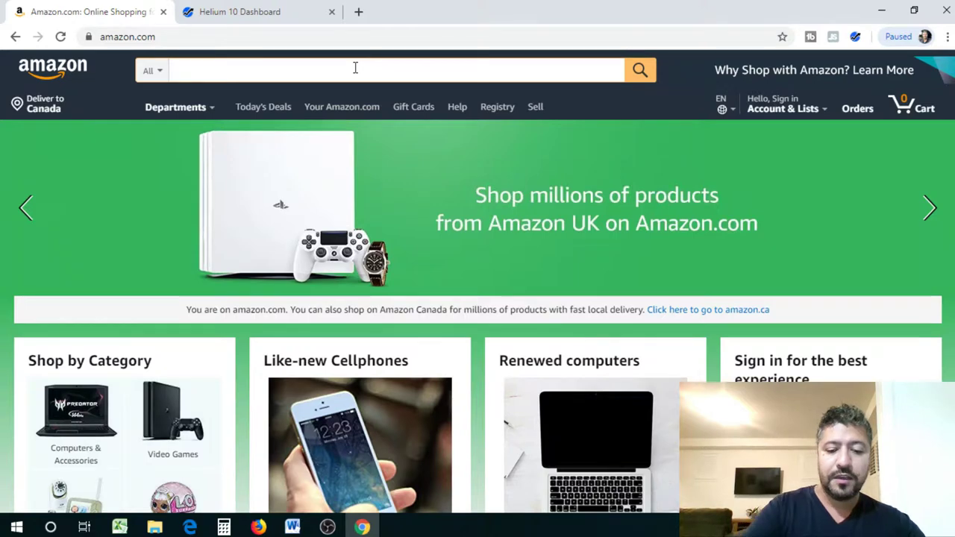
Search Amazon for "iphone 11 cases".
left_click(356, 68)
type("iphone ")
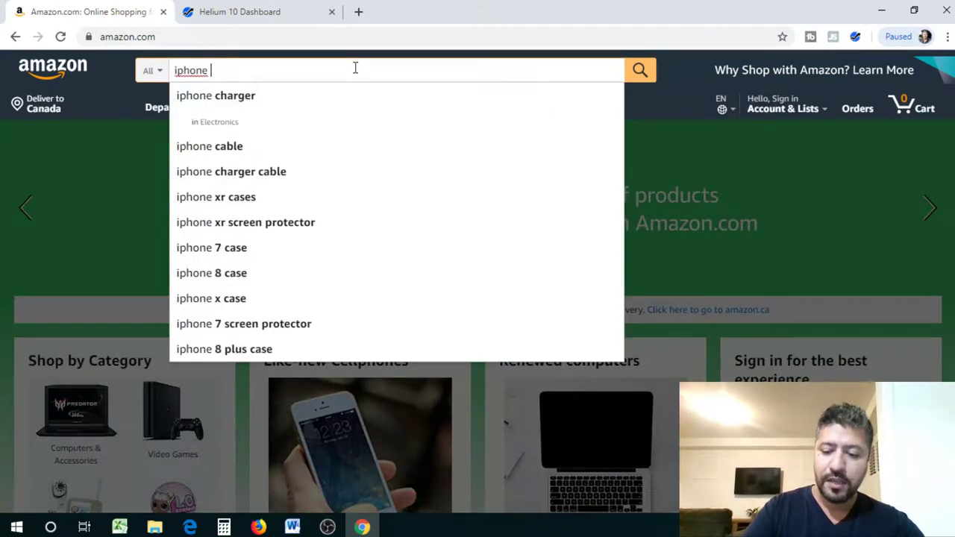
type("8 cases")
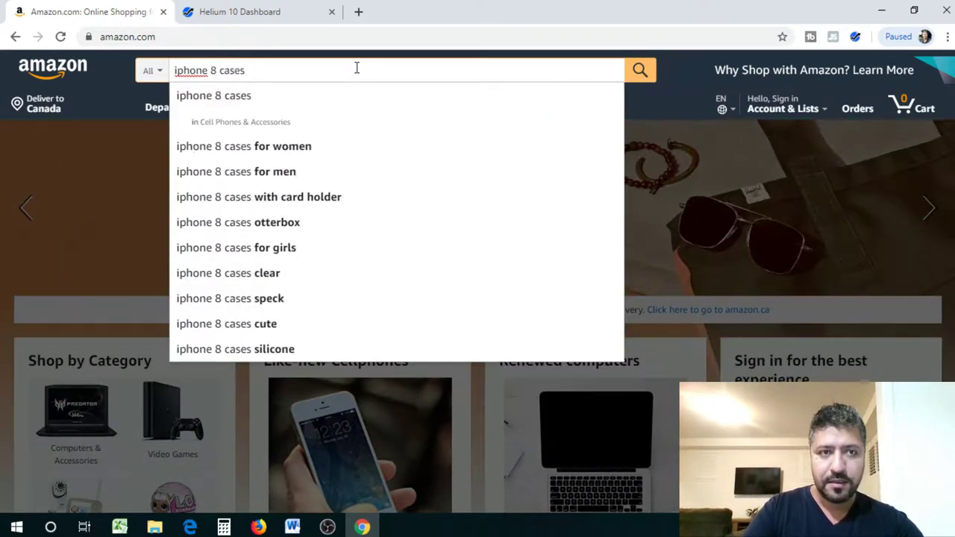
key("BackSpace")
key("BackSpace")
key("BackSpace")
key("BackSpace")
key("BackSpace")
key("BackSpace")
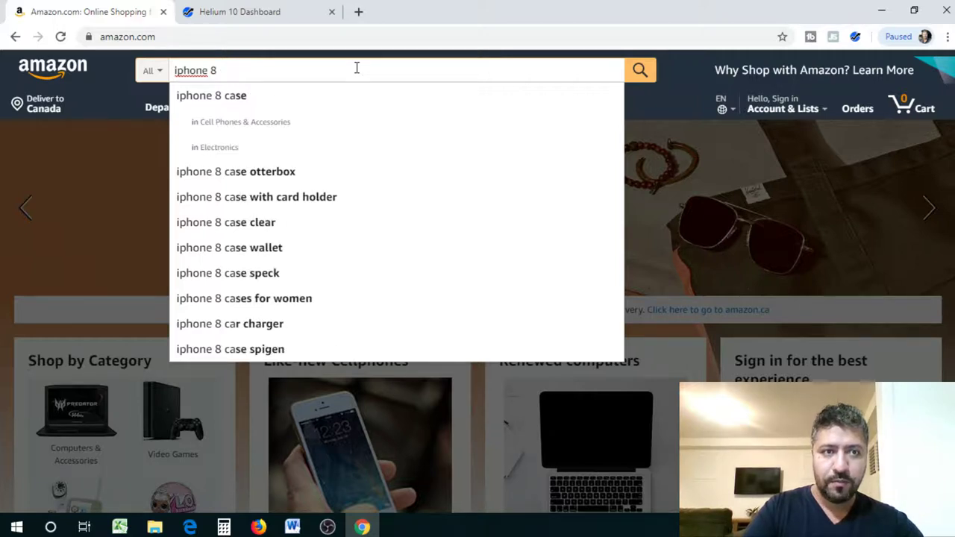
type("11 cases")
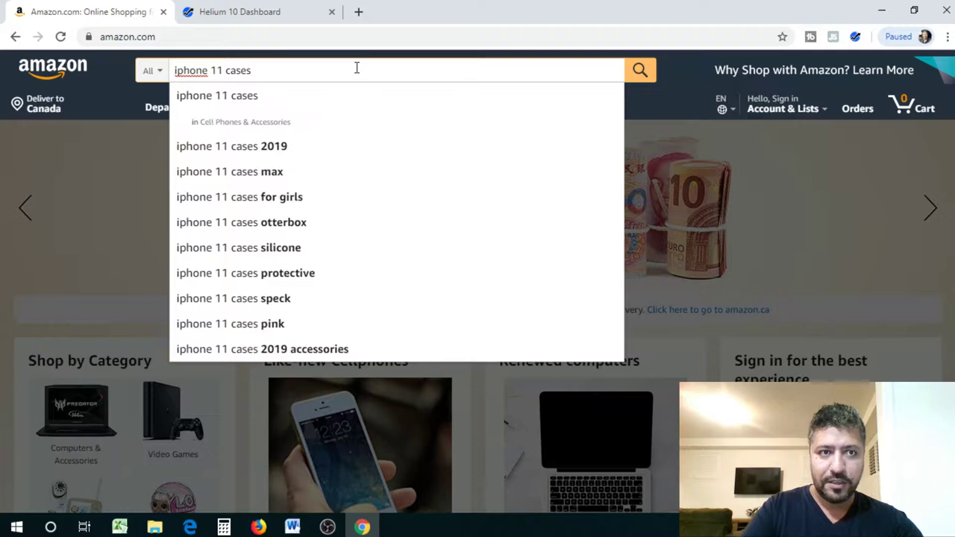
key("Return")
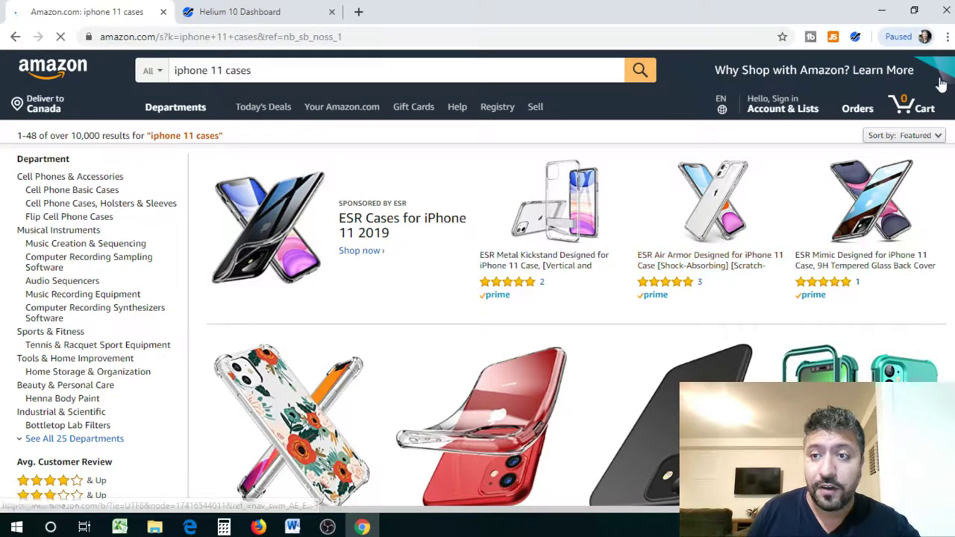
Switch the Helium 10 extension off and back on for the search results page, and close its popup.
left_click(857, 39)
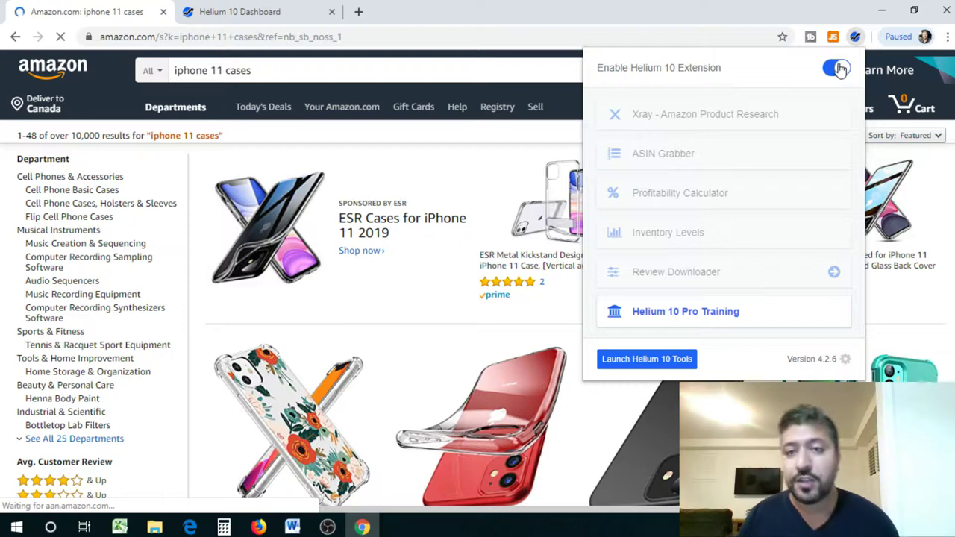
left_click(839, 69)
left_click(837, 69)
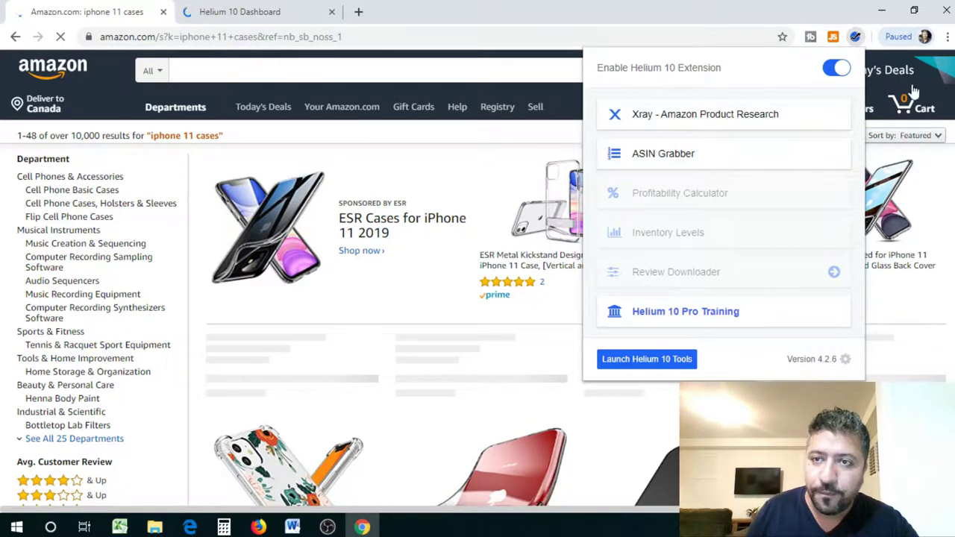
left_click(573, 96)
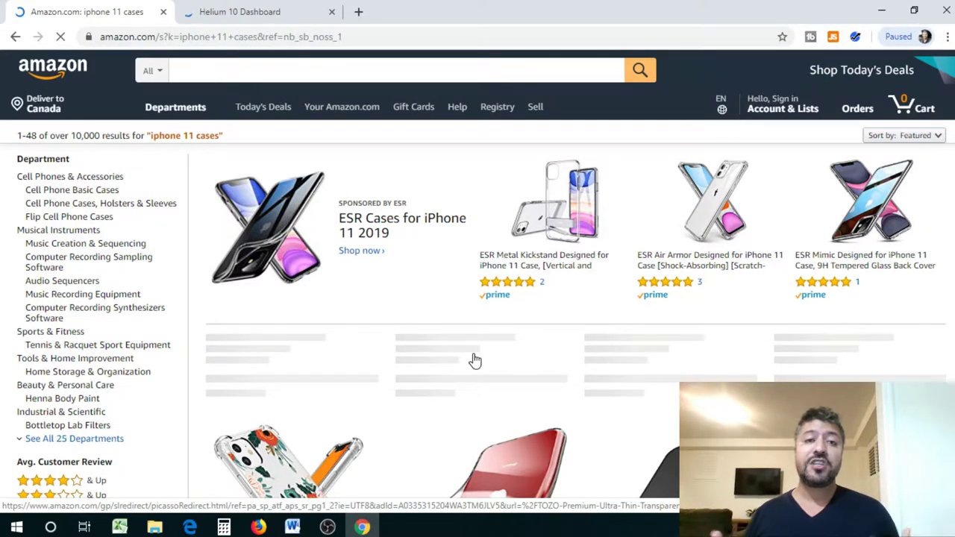
Inspect the Helium 10 ranking data in the search results and view the product details of the FLOVEME iPhone 11 case.
scroll(473, 360, "down", 4)
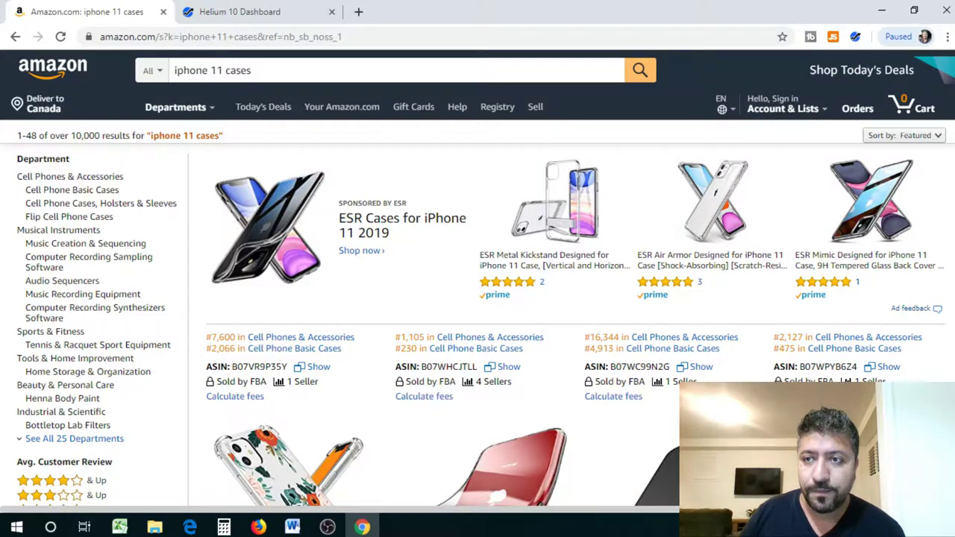
scroll(477, 276, "down", 5)
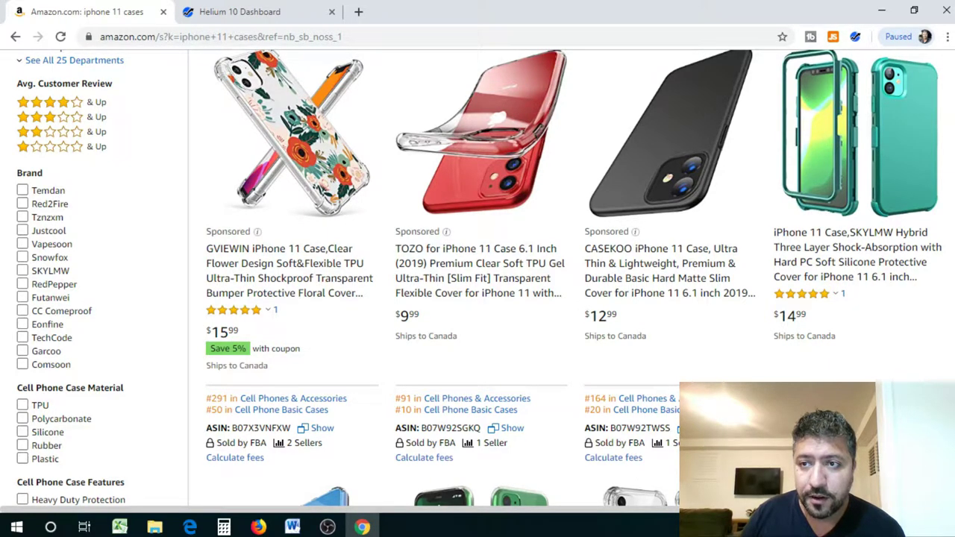
scroll(561, 143, "down", 4)
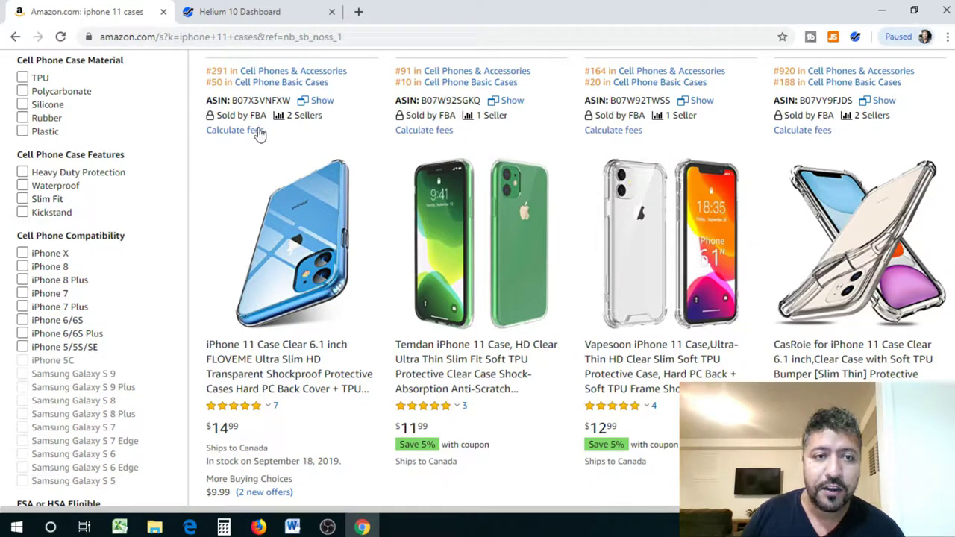
left_click(319, 102)
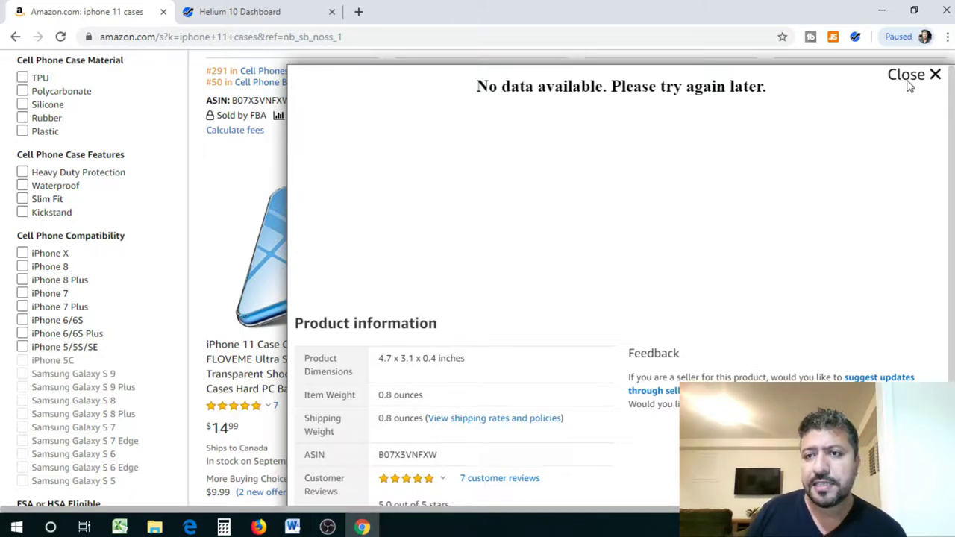
left_click(935, 75)
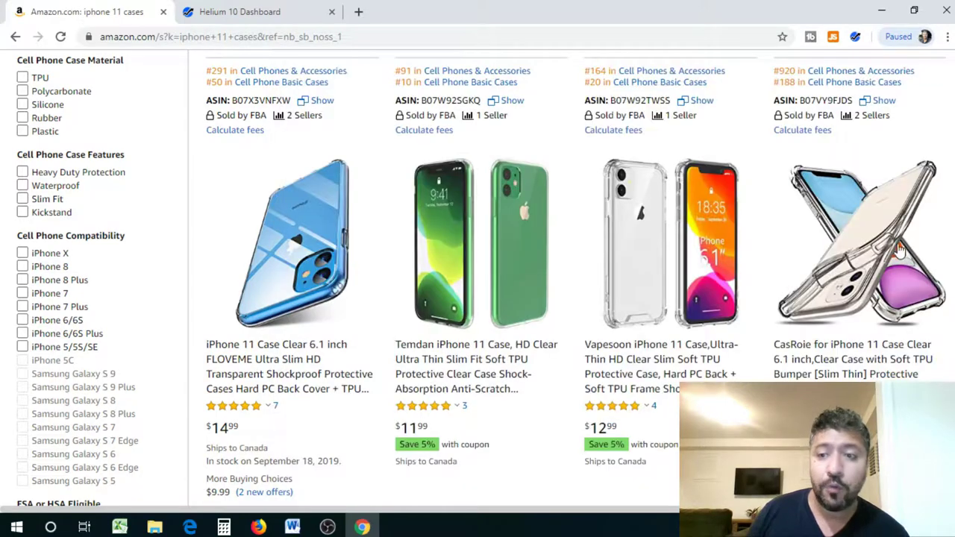
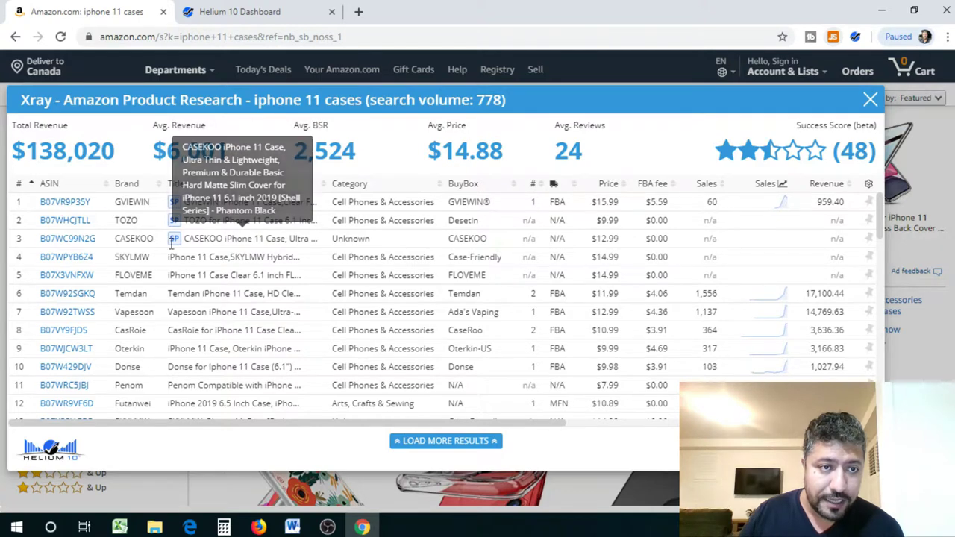
Review the sales, revenue, BSR, review and size columns of the Xray product research table for iphone 11 cases, and close it.
left_click_drag(551, 424, 662, 446)
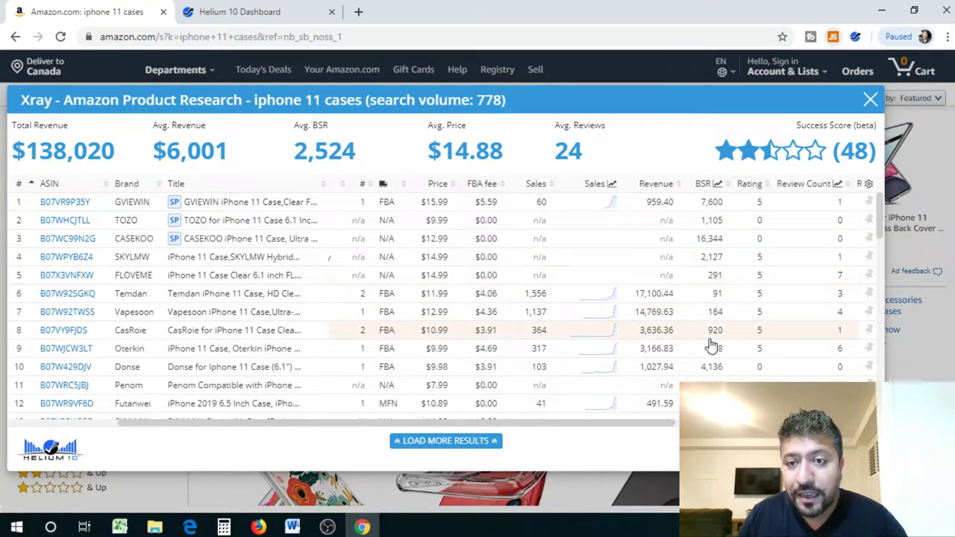
left_click_drag(485, 424, 582, 441)
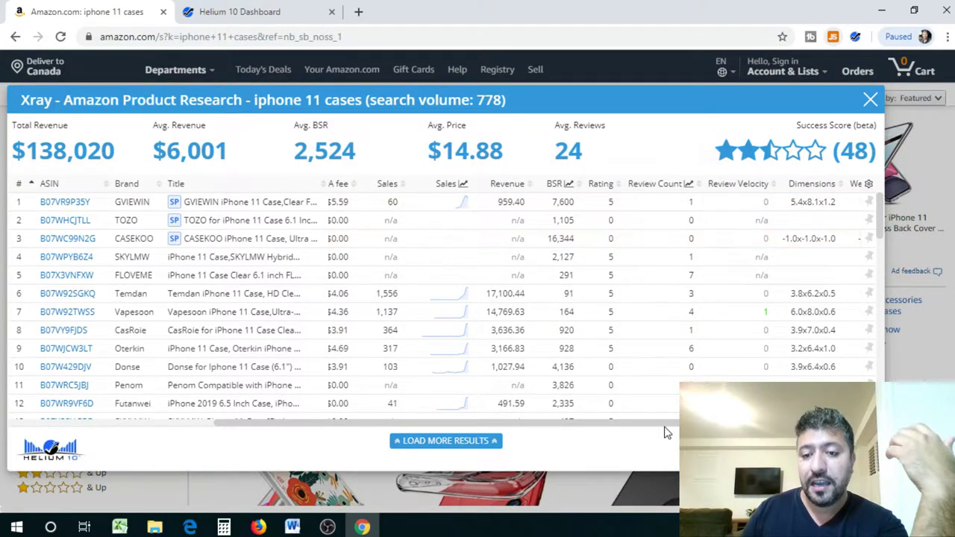
left_click_drag(664, 422, 771, 422)
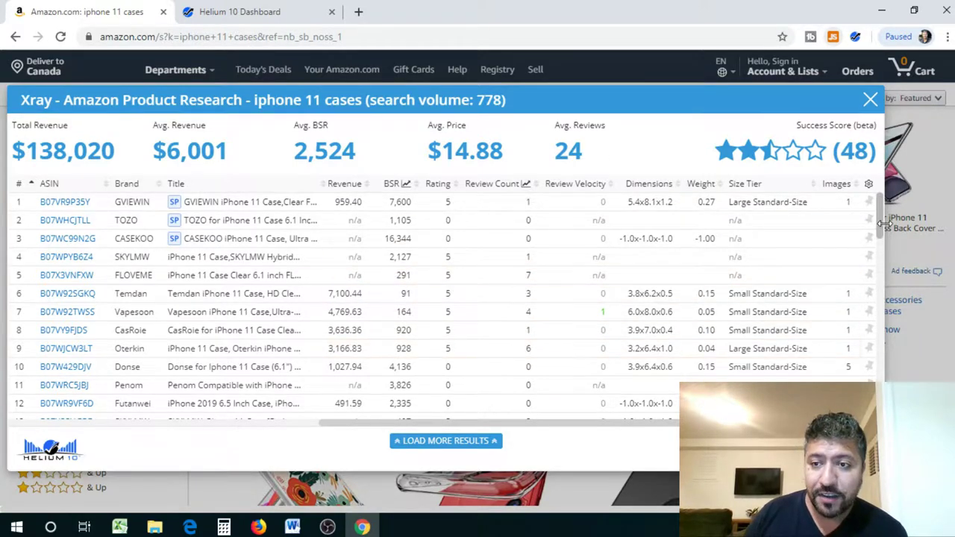
left_click_drag(880, 221, 885, 313)
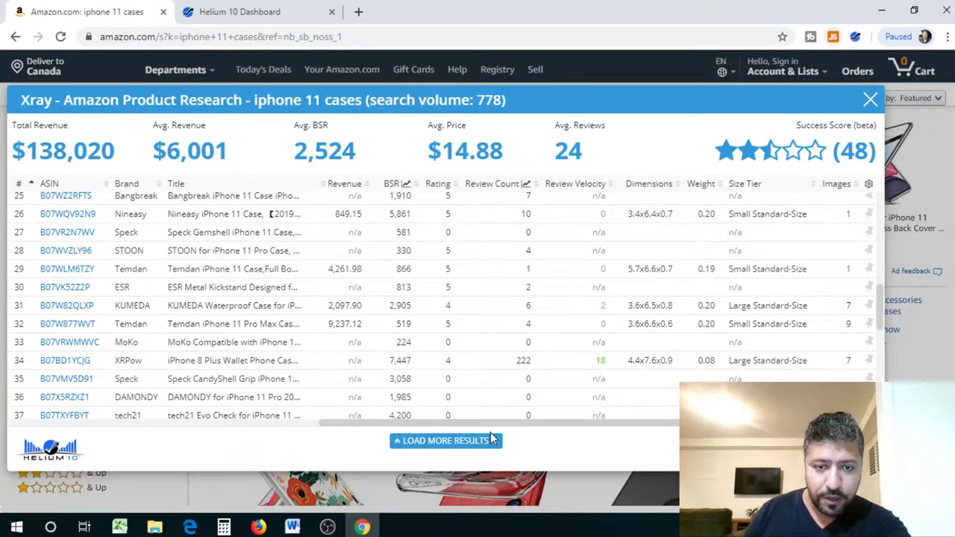
left_click_drag(488, 426, 354, 428)
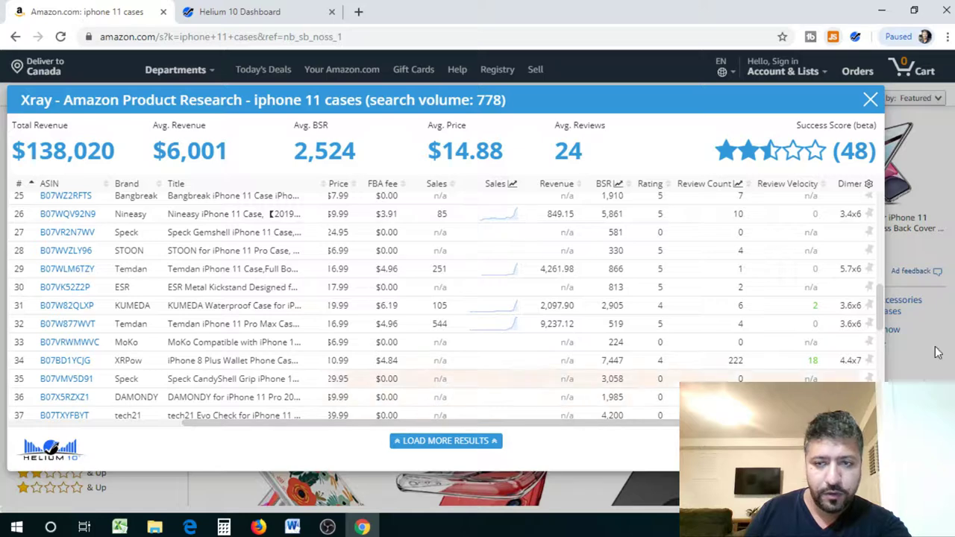
left_click_drag(878, 300, 879, 373)
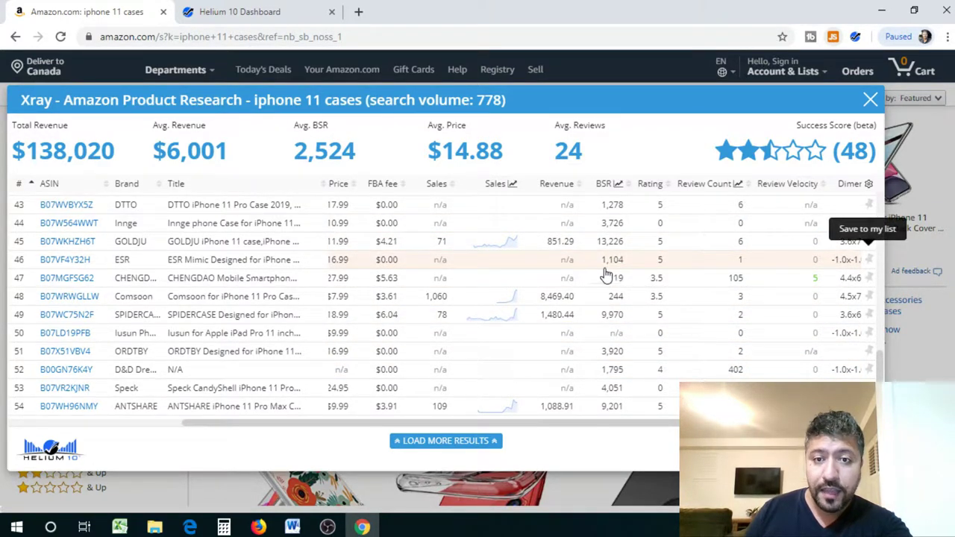
left_click_drag(880, 367, 876, 313)
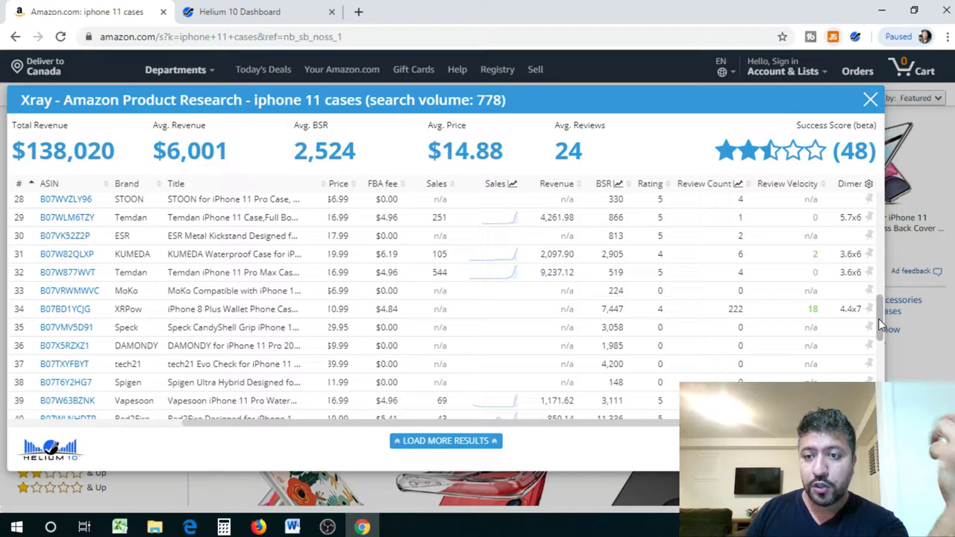
left_click_drag(880, 318, 874, 211)
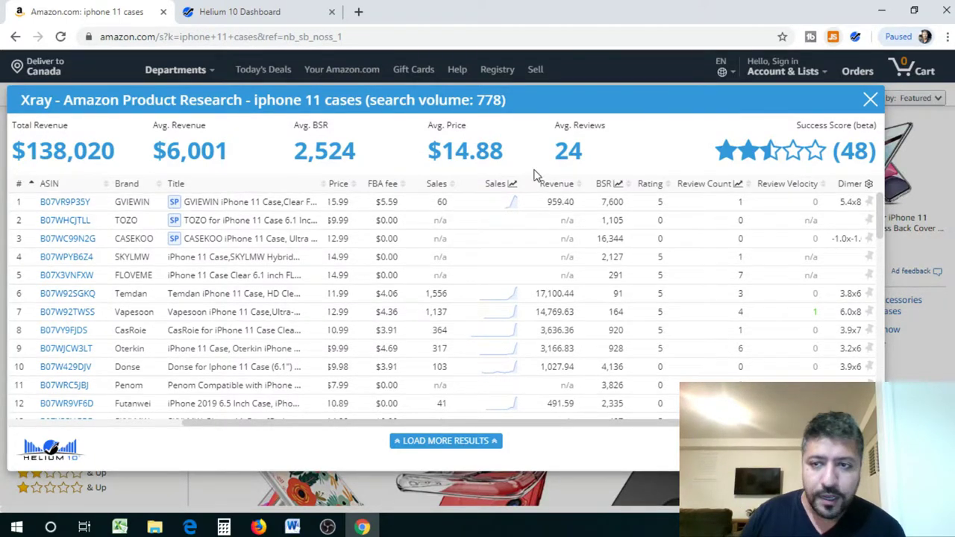
scroll(880, 224, "down", 3)
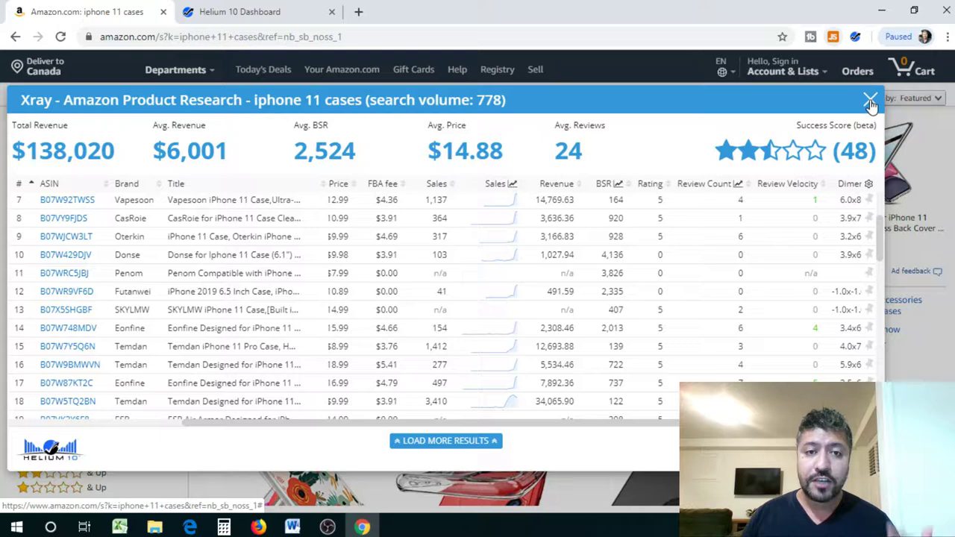
left_click(871, 101)
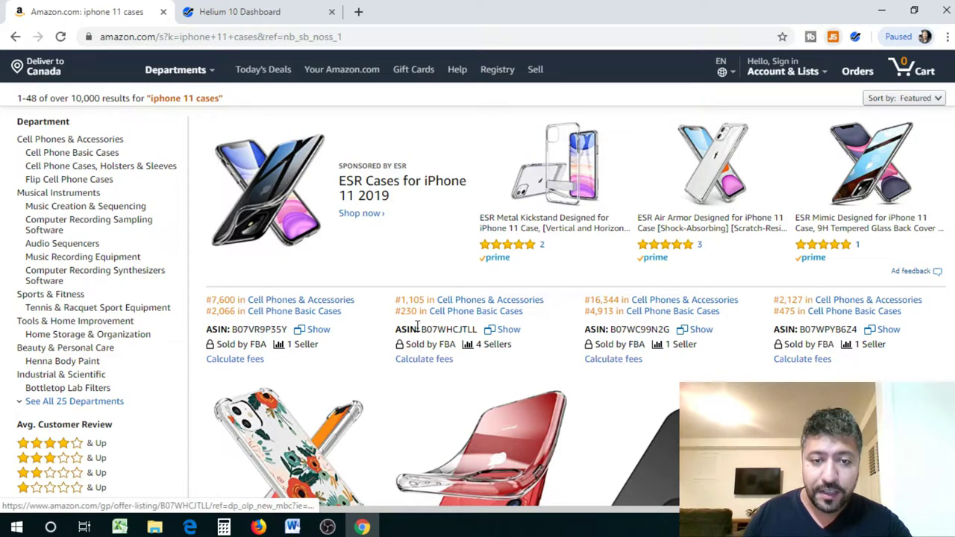
Open the product page of the clear TOZO iPhone 11 case from the search results and look through it.
left_click(500, 474)
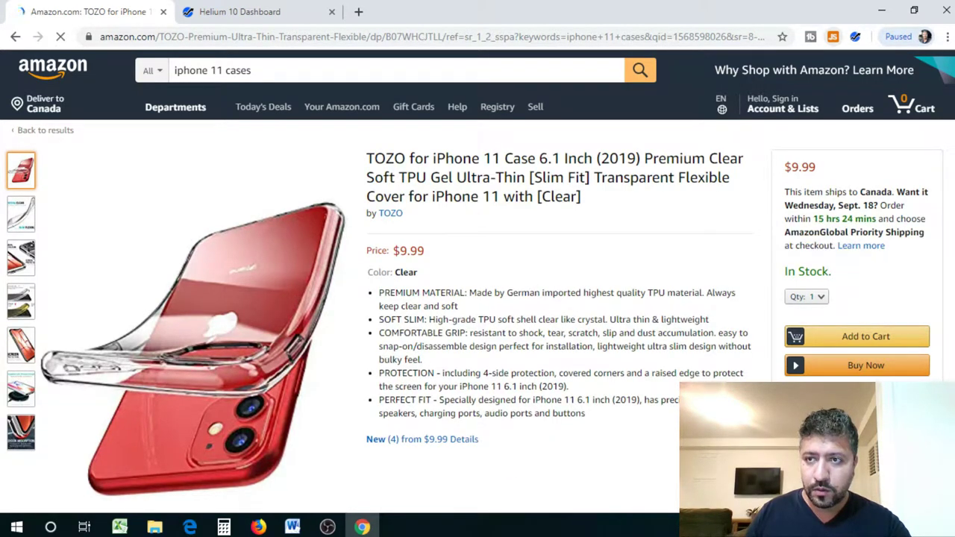
scroll(474, 281, "down", 6)
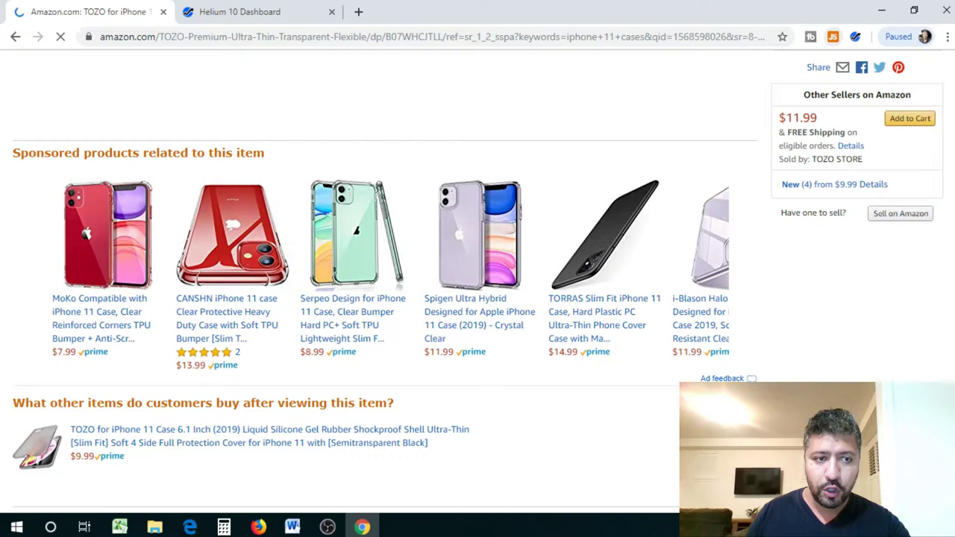
scroll(475, 281, "up", 1)
scroll(475, 281, "up", 2)
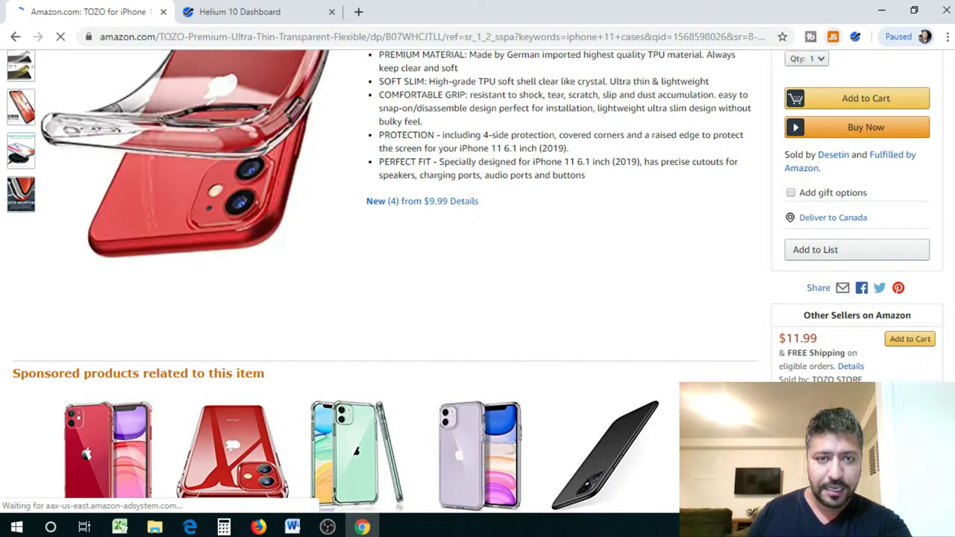
scroll(947, 104, "up", 4)
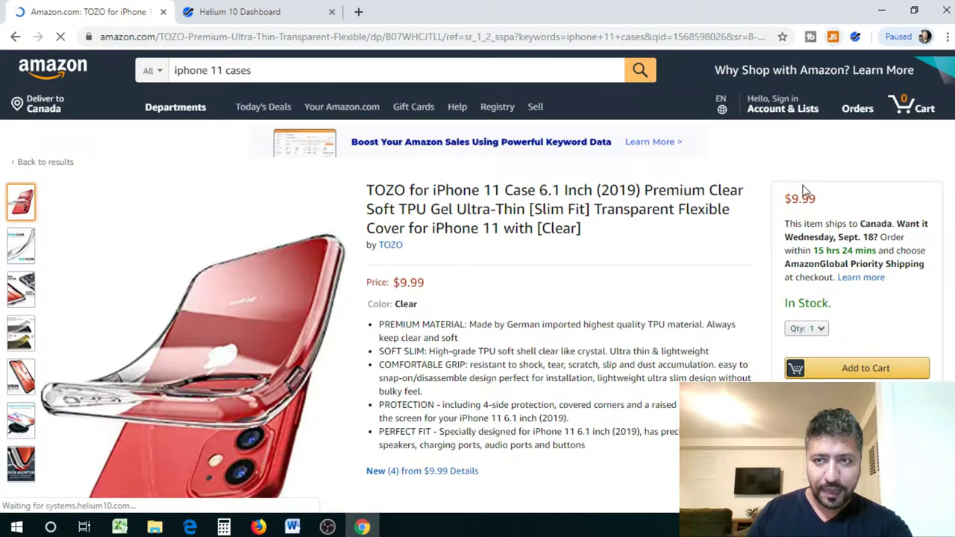
Run Helium 10's Xray product research on the TOZO case, review its data columns, and close the results.
left_click(856, 37)
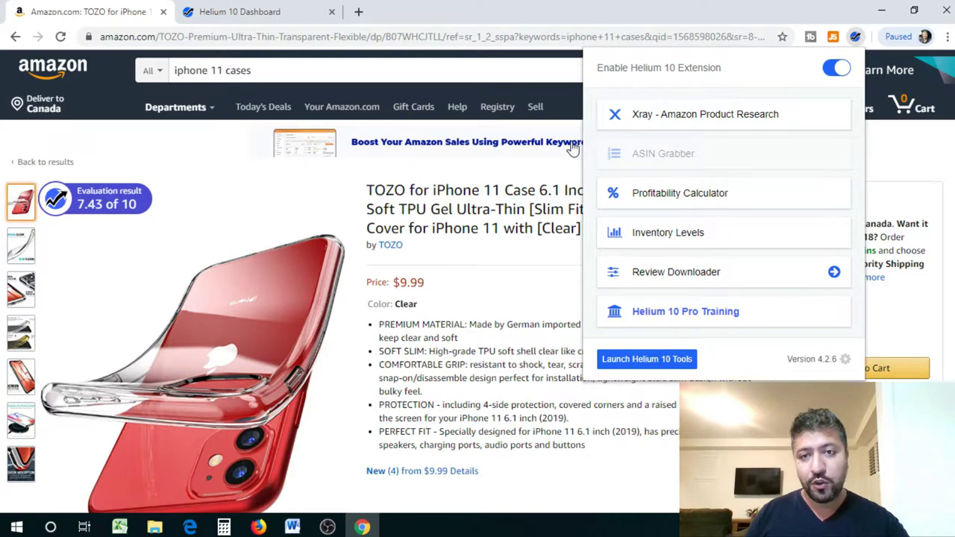
left_click(643, 118)
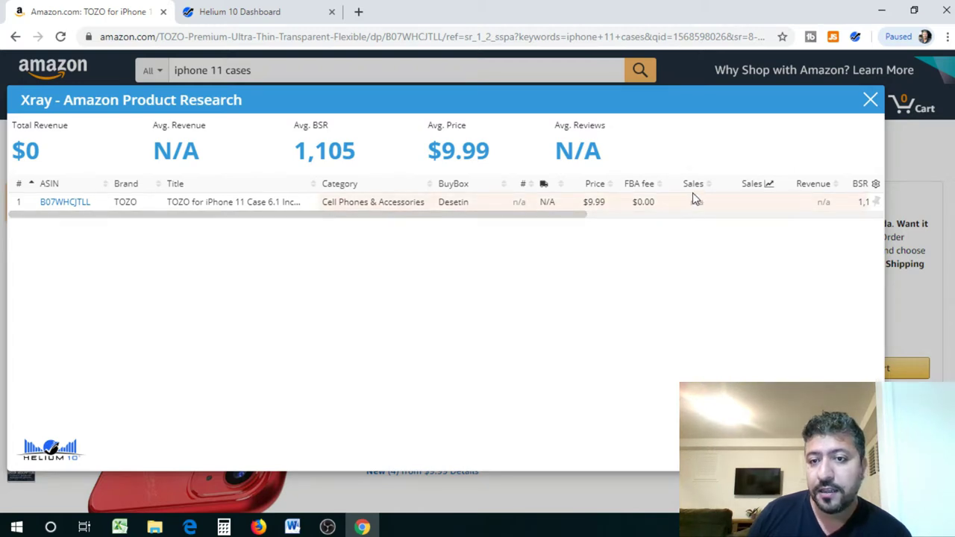
left_click_drag(586, 217, 501, 228)
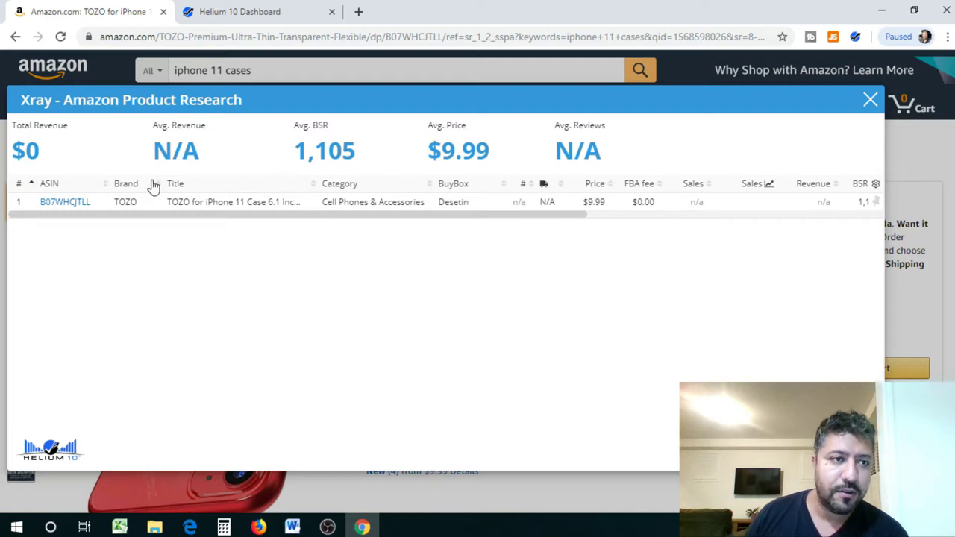
left_click(870, 99)
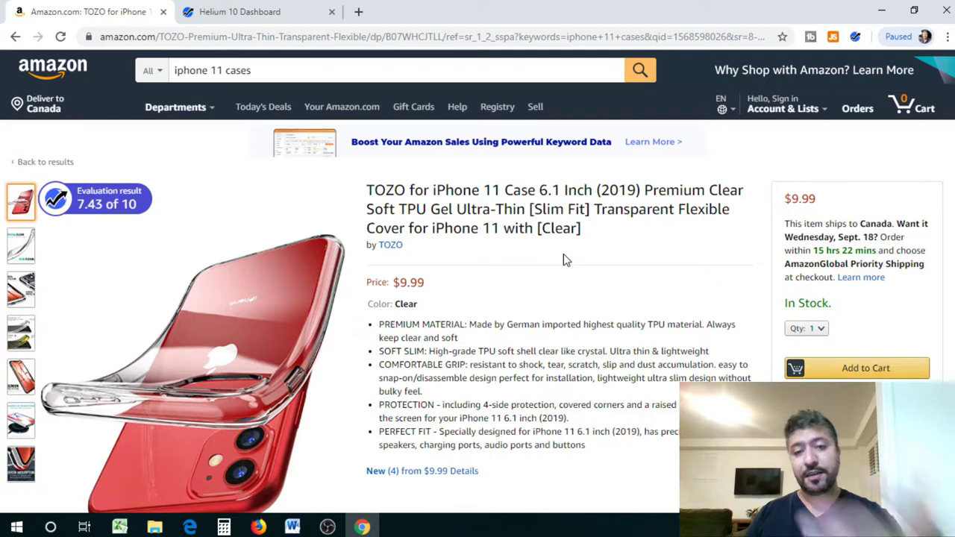
Return to the search results, open the black CASEKOO iPhone 11 case, and examine its Helium 10 history chart and revenue calculator.
left_click(15, 37)
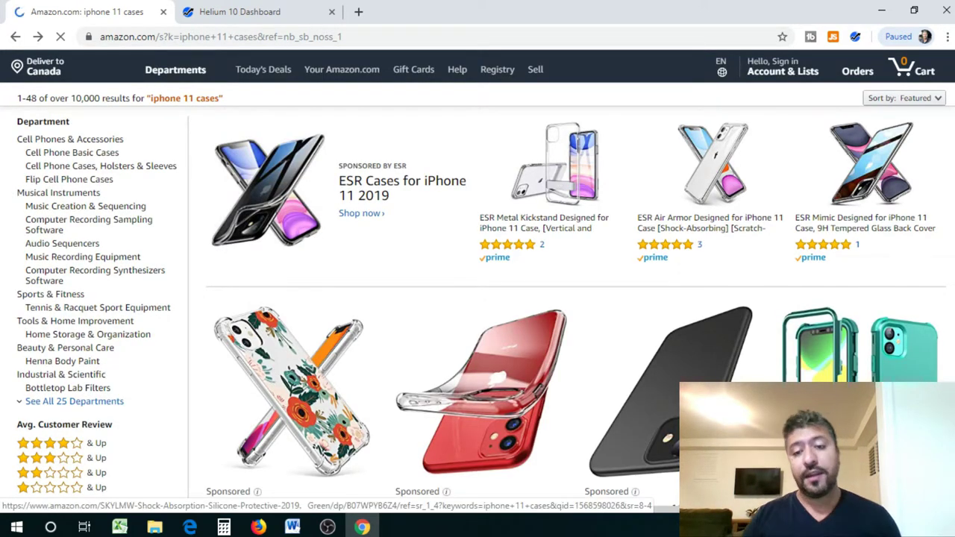
left_click(676, 406)
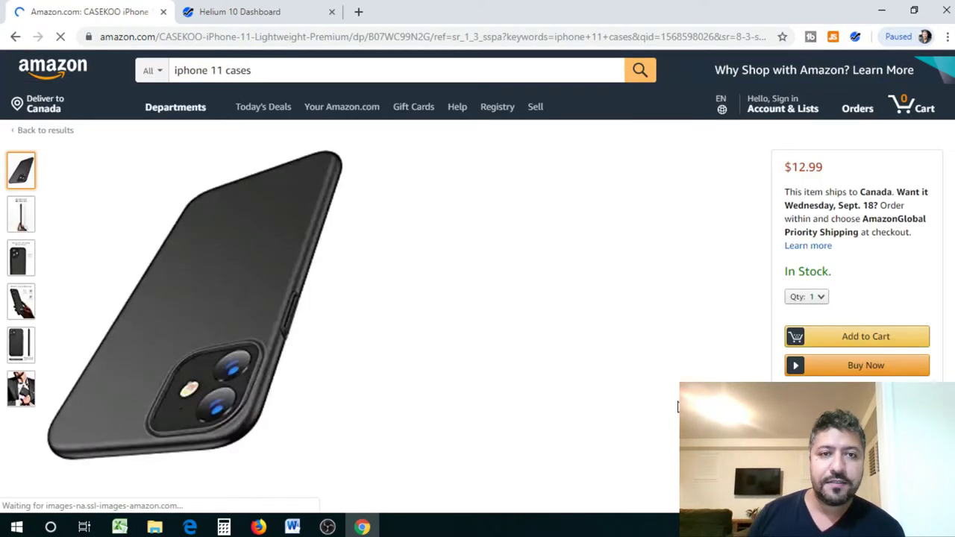
scroll(678, 406, "down", 20)
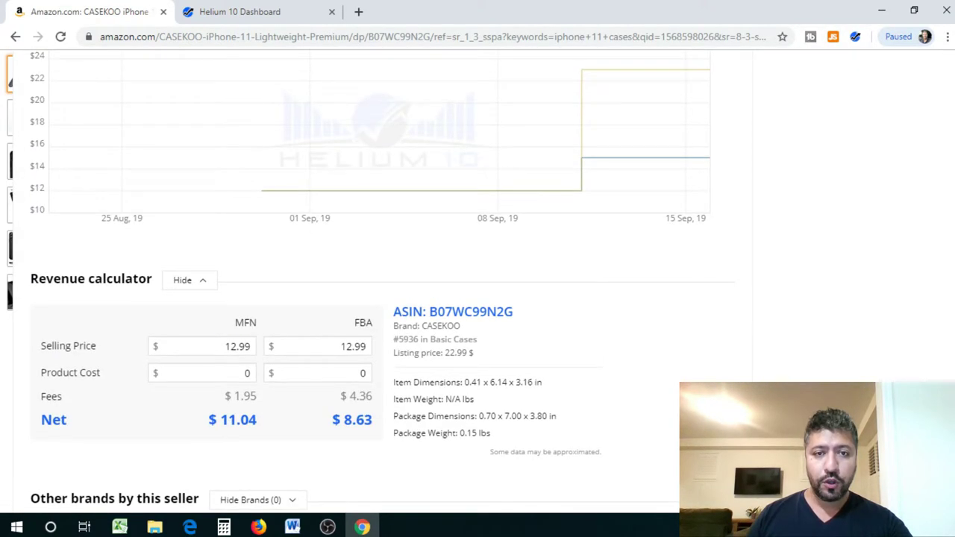
scroll(482, 280, "up", 1)
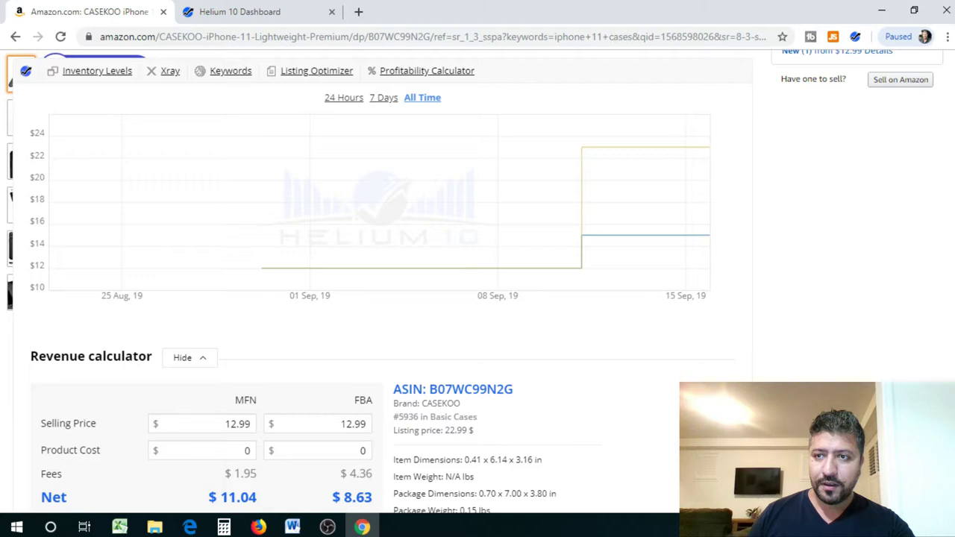
scroll(483, 281, "down", 3)
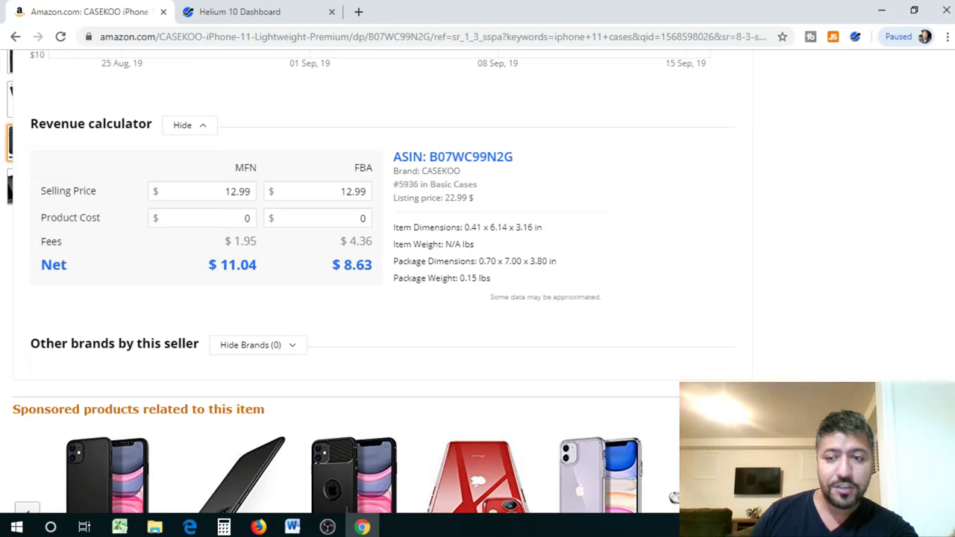
scroll(478, 283, "up", 4)
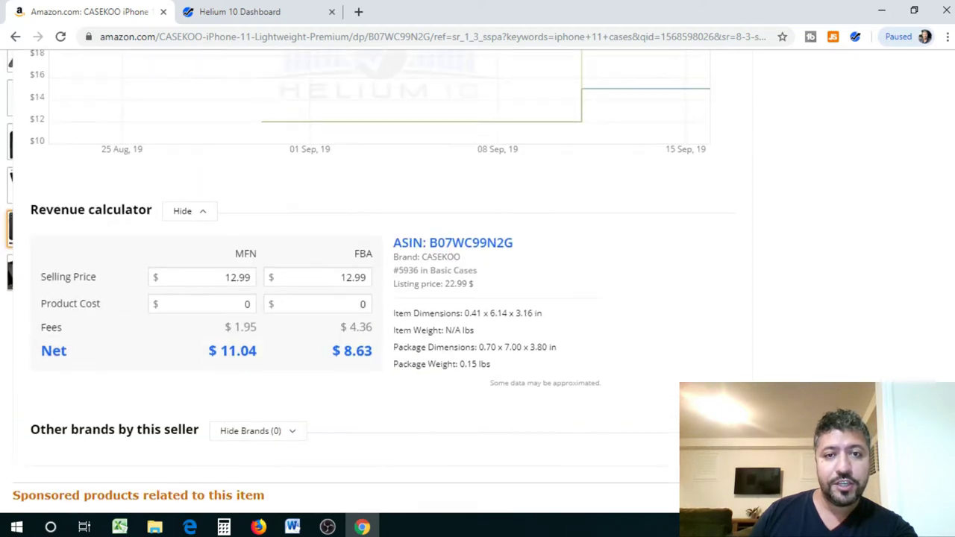